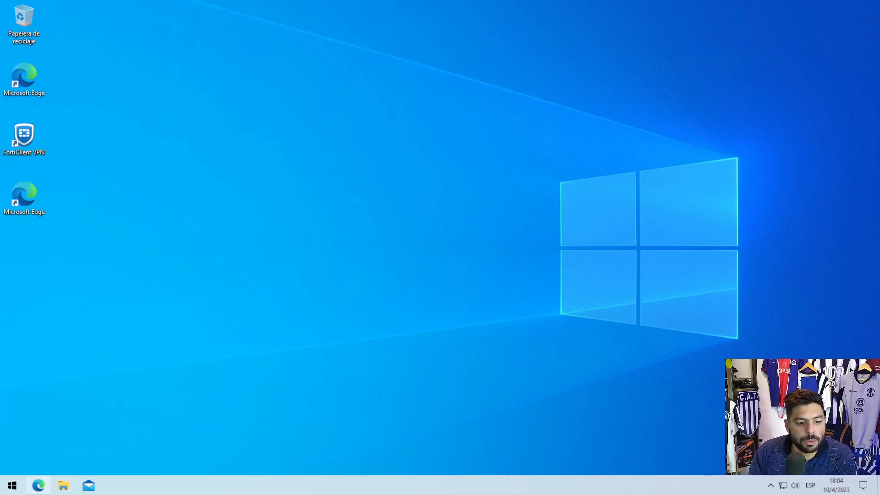
- Switch to Microsoft Edge and search Google for "sql server express"
left_click(38, 485)
left_click(425, 237)
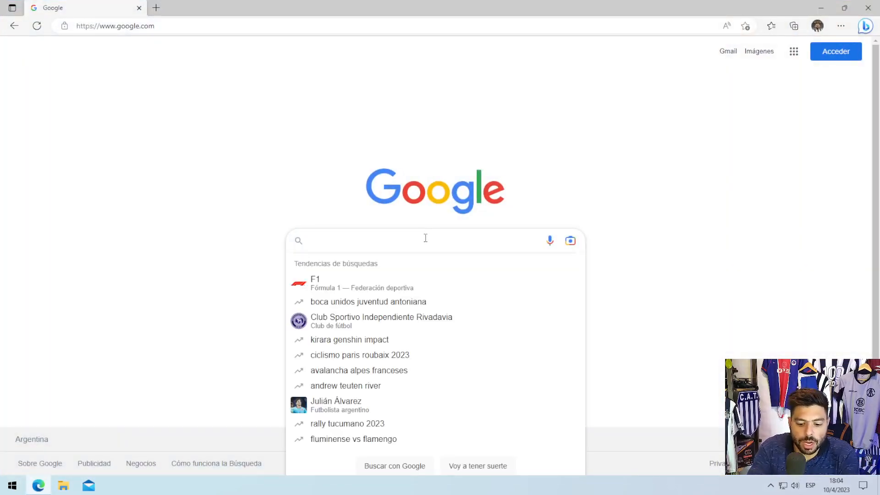
type("sql ser")
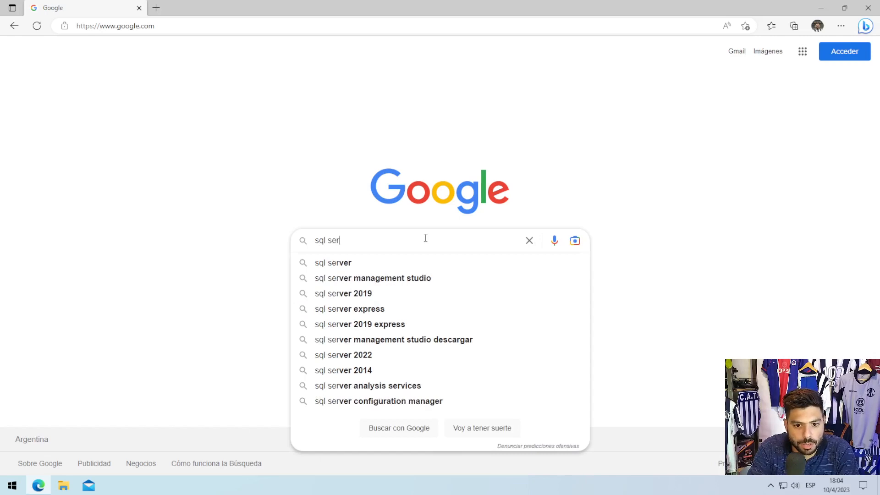
type("ver express")
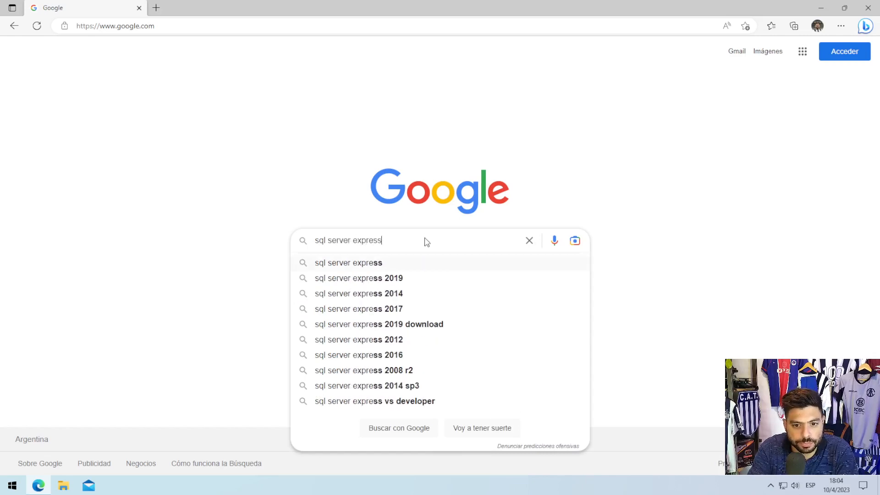
key("Return")
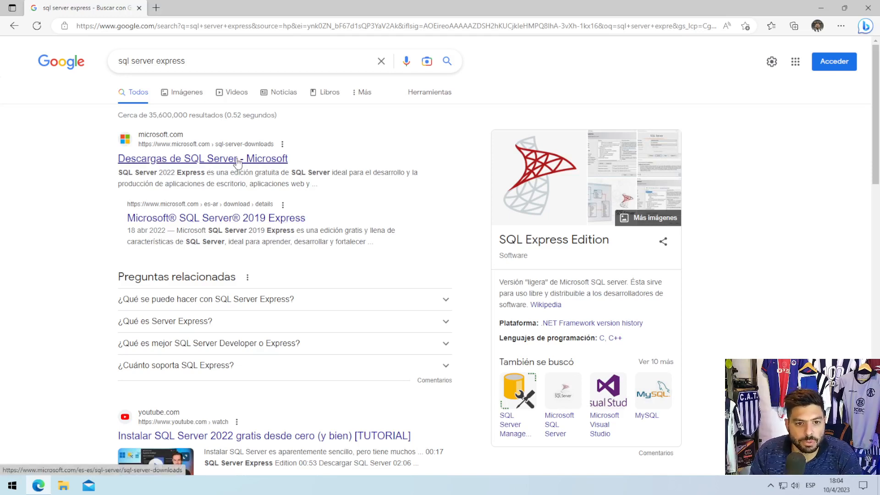
- Open Microsoft's SQL Server downloads page from the results and download the free Express edition
left_click(257, 161)
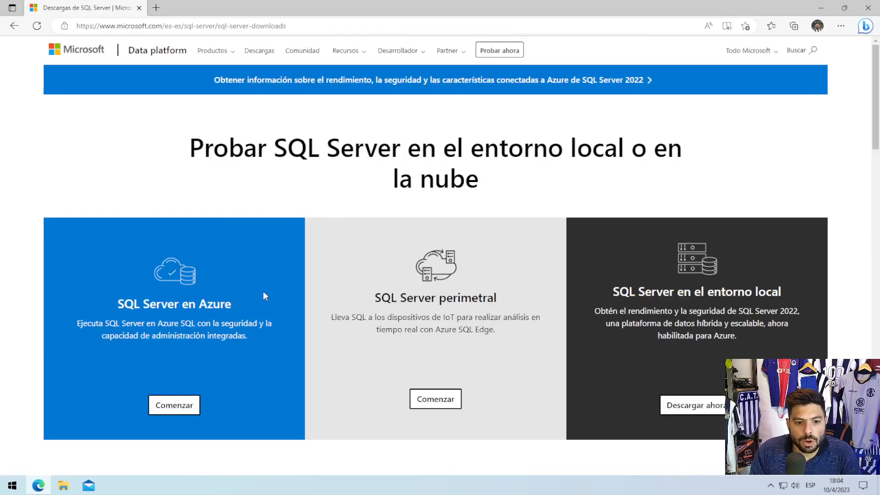
scroll(513, 258, "down", 6)
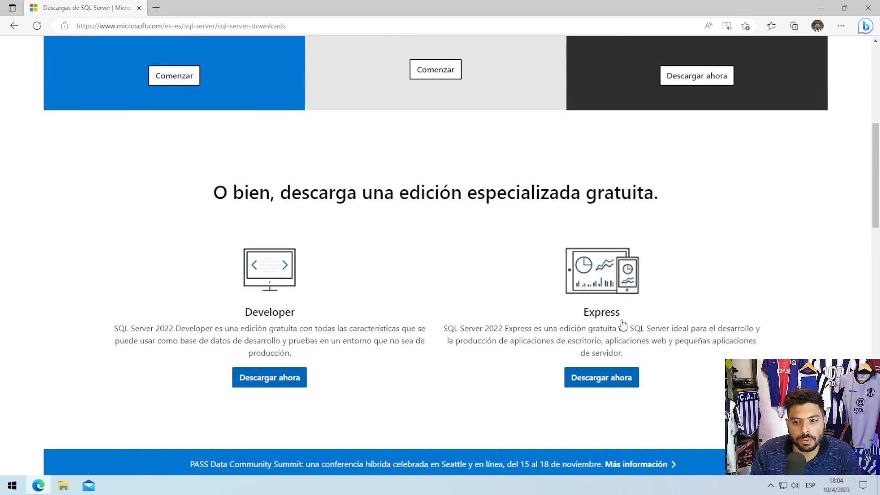
left_click(614, 380)
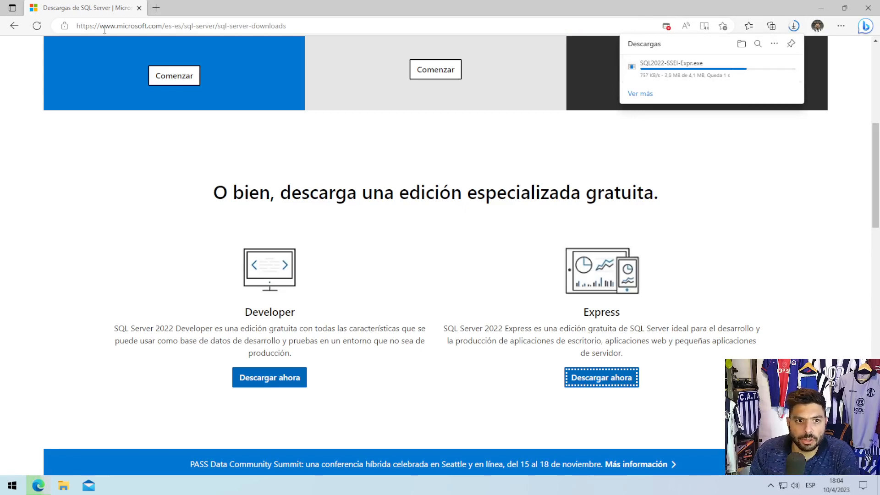
- Search the web for "smss" in a new browser tab
left_click(160, 10)
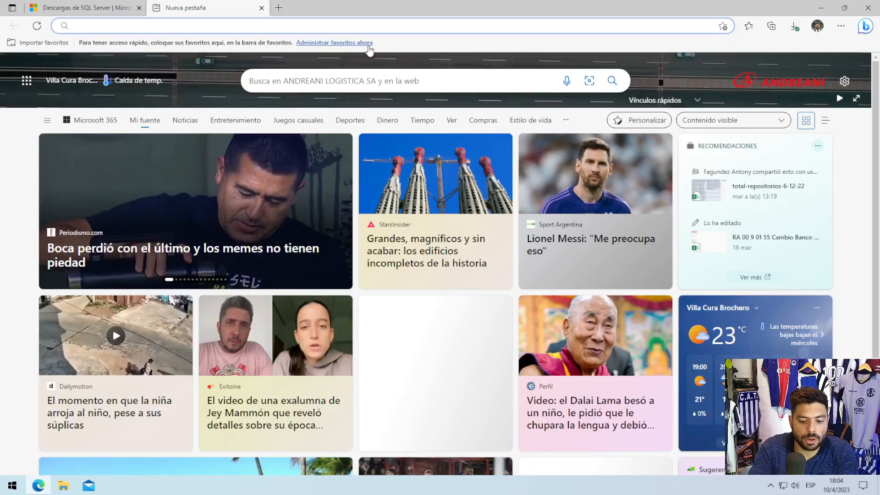
type("smss")
key("Return")
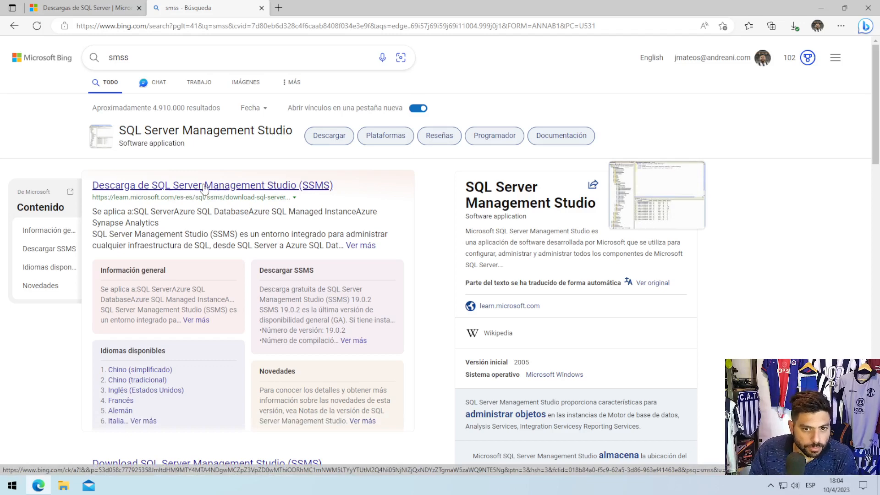
- Open Microsoft's SSMS download page, close the search results tab, and download SQL Server Management Studio 19.0.2
left_click(181, 185)
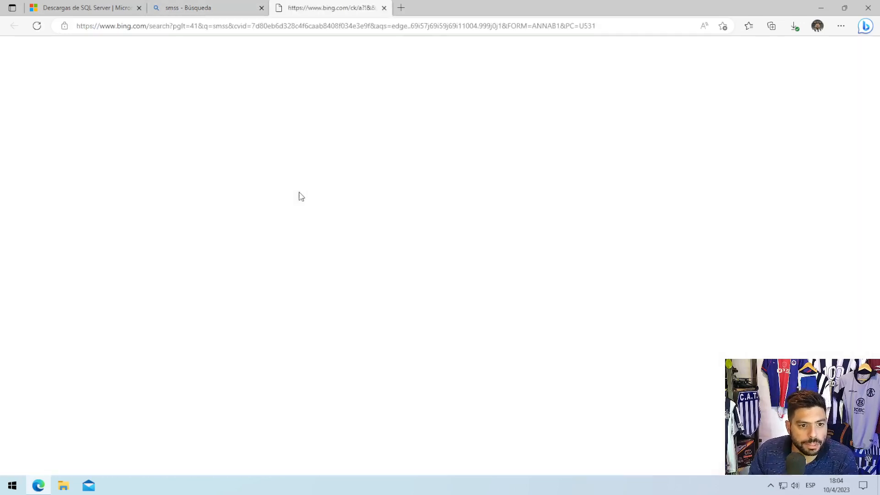
left_click(261, 8)
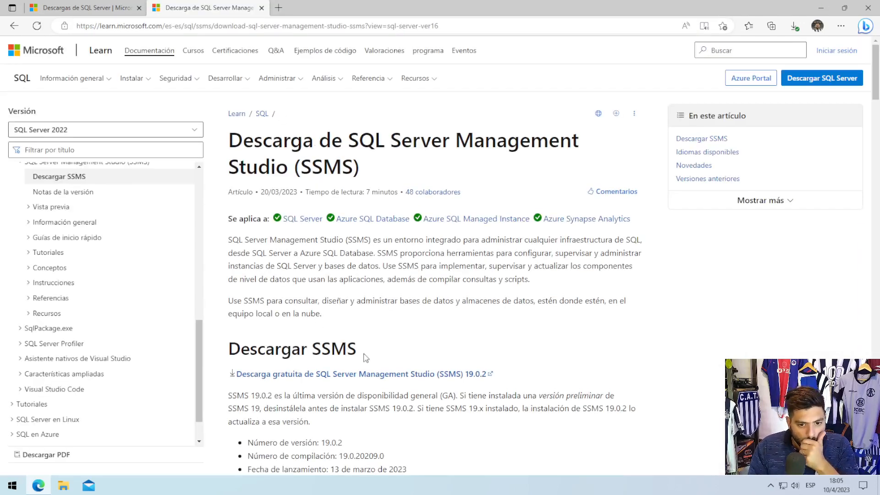
left_click(317, 377)
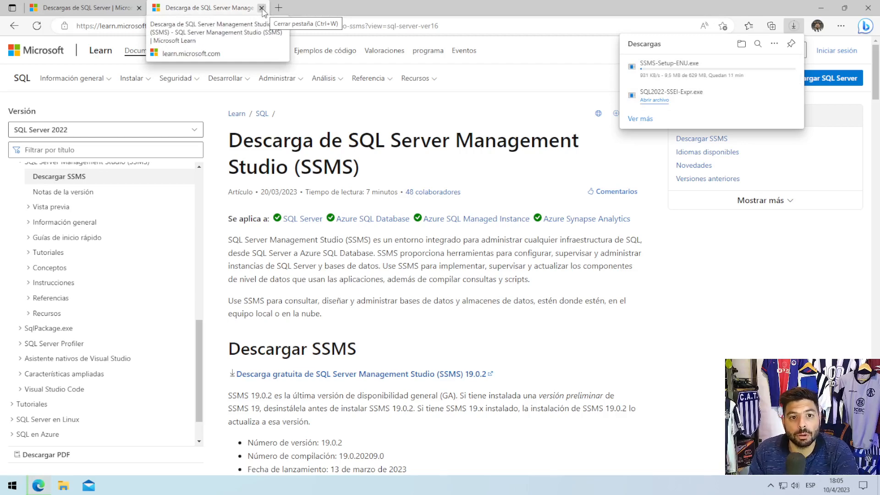
- Switch to File Explorer, launch SQL2022-SSEI-Expr from the Descargas folder and allow it to make changes to the device
left_click(819, 10)
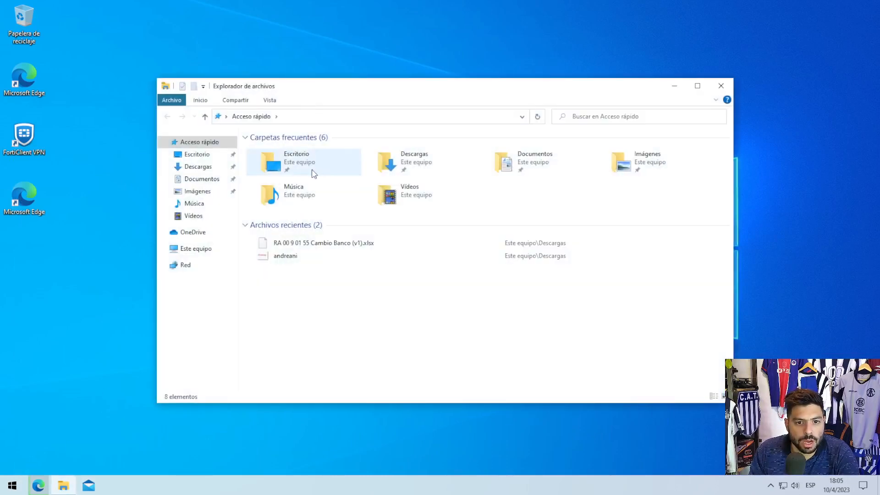
double_click(411, 152)
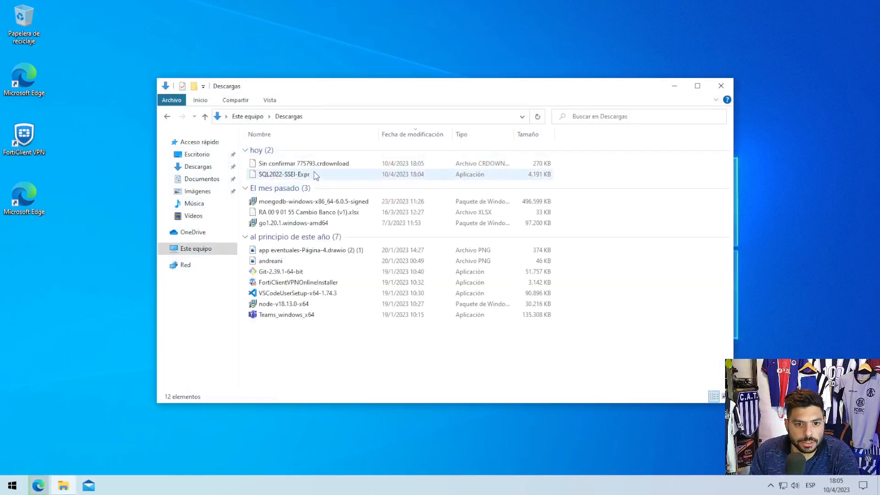
double_click(306, 178)
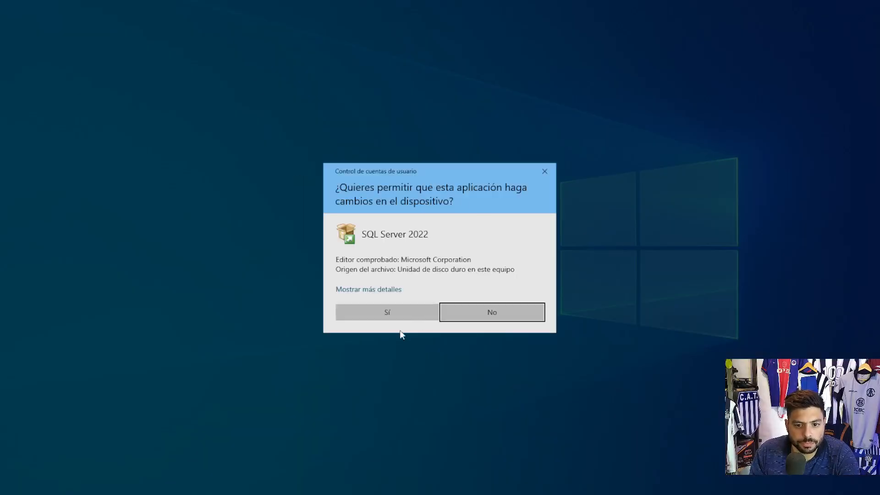
left_click(386, 313)
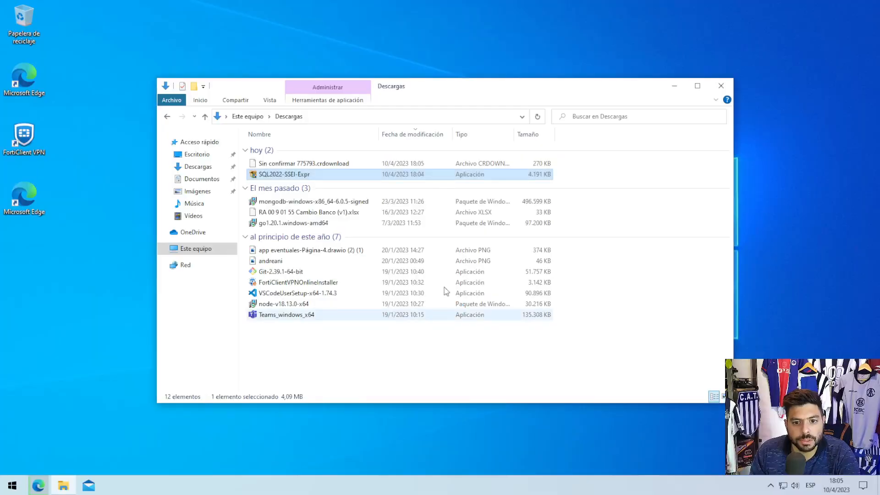
left_click(679, 86)
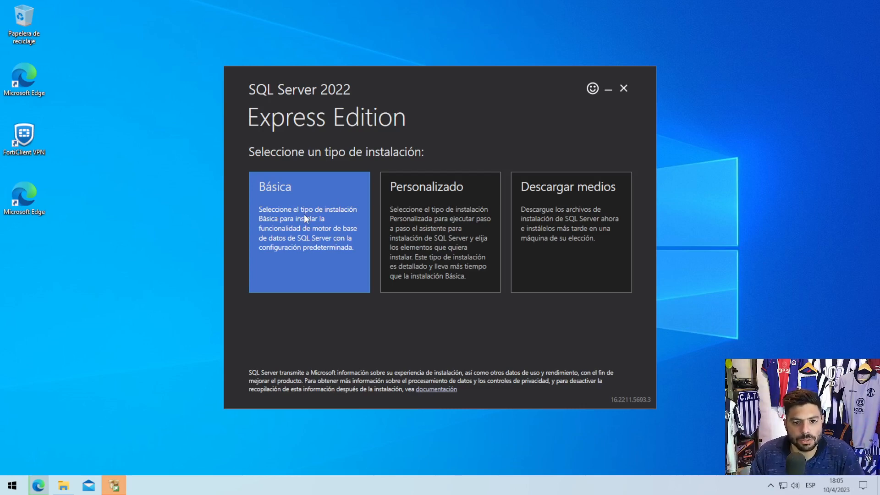
- Choose the Básica installation type in English and accept the Microsoft SQL Server license terms
left_click(362, 205)
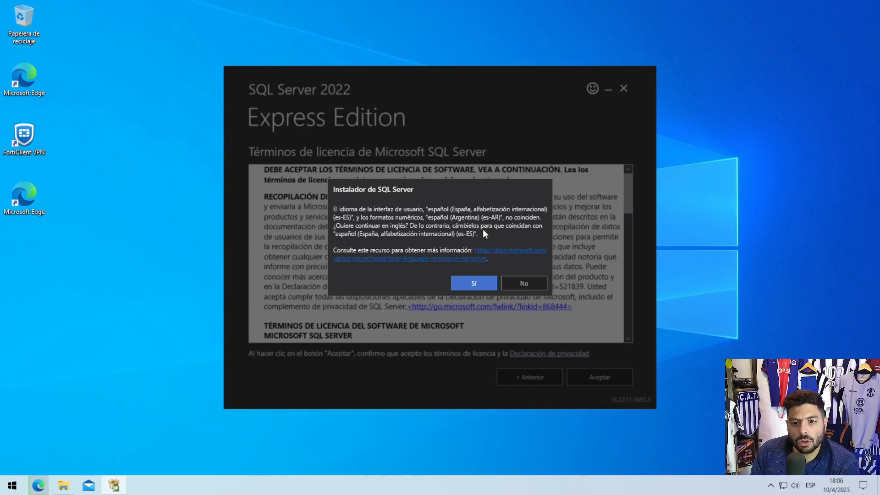
left_click(482, 287)
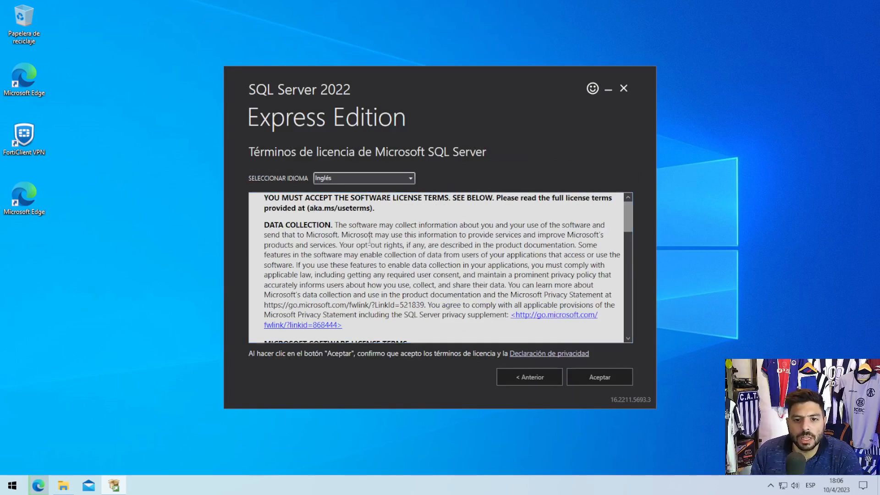
left_click(598, 383)
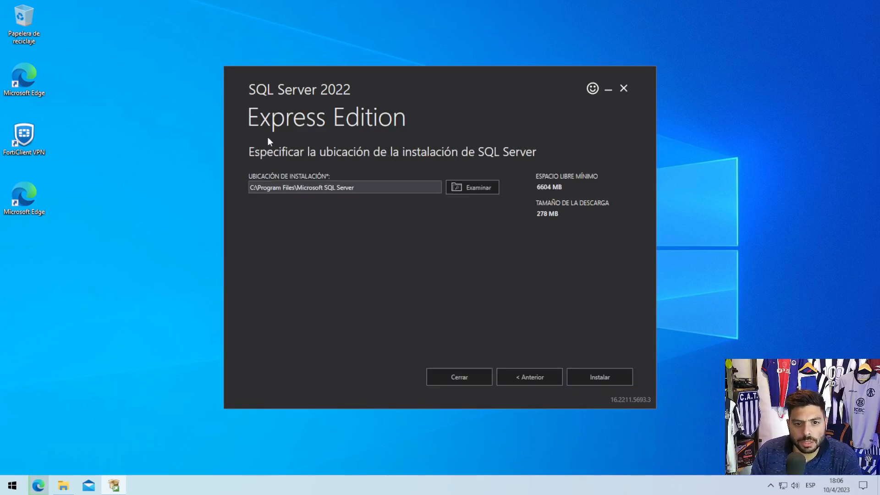
- Review the installation location and download size, and start installing SQL Server in C:\Program Files\Microsoft SQL Server
left_click_drag(360, 185, 221, 189)
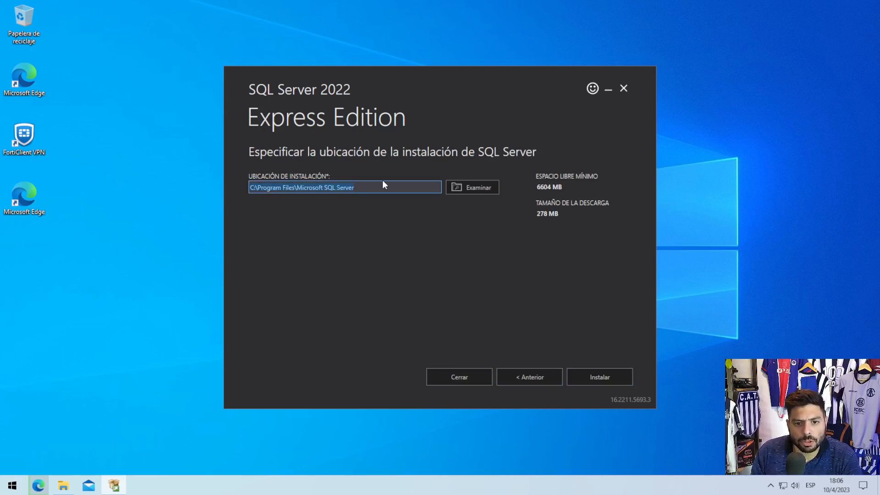
left_click(366, 184)
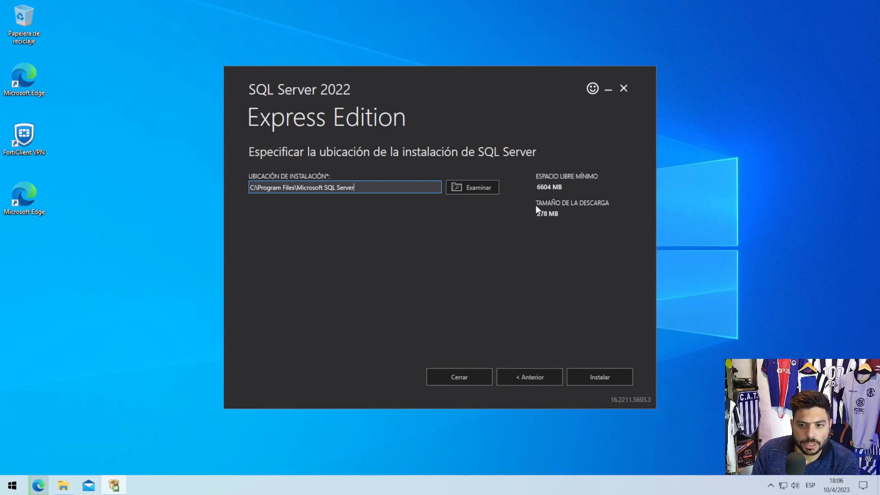
left_click_drag(538, 209, 570, 221)
double_click(579, 227)
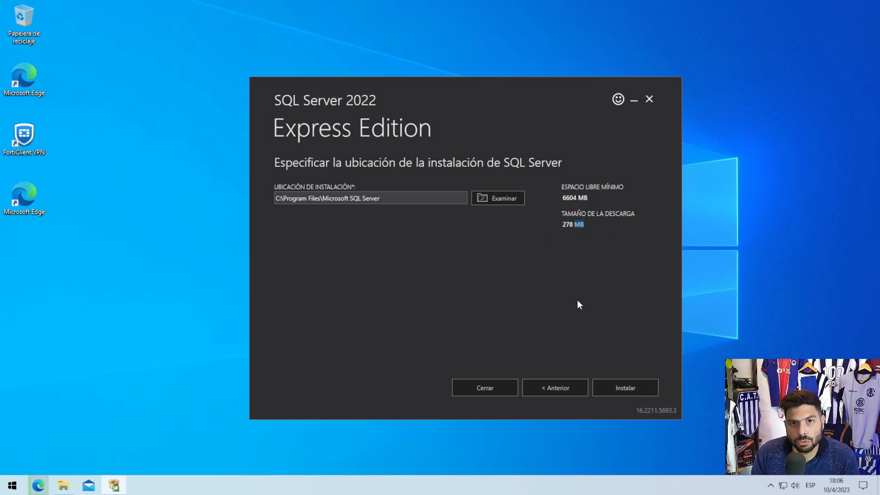
left_click(622, 398)
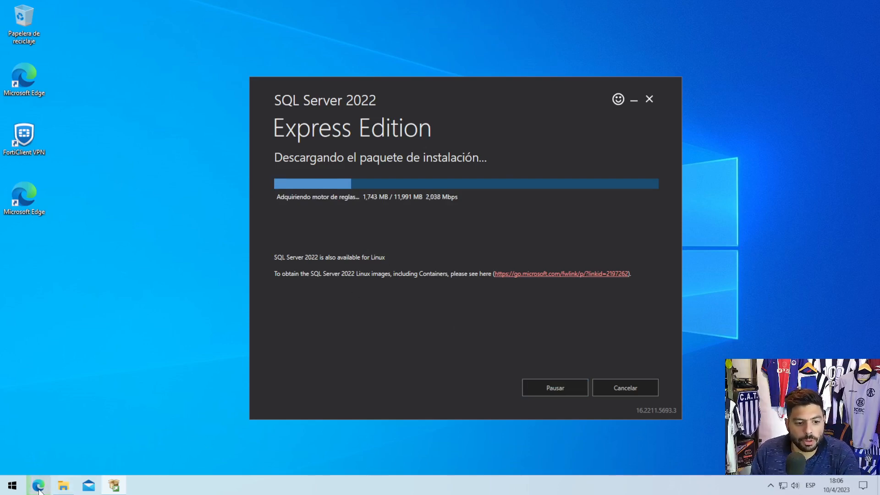
- Check the progress of the SSMS-Setup-ENU.exe download in Edge and return to the SQL Server installer
mouse_move(39, 489)
left_click(58, 456)
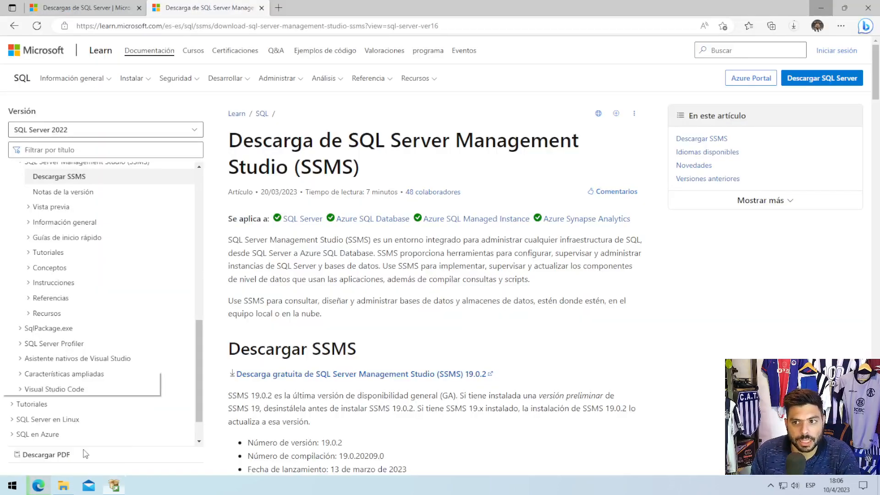
left_click(793, 26)
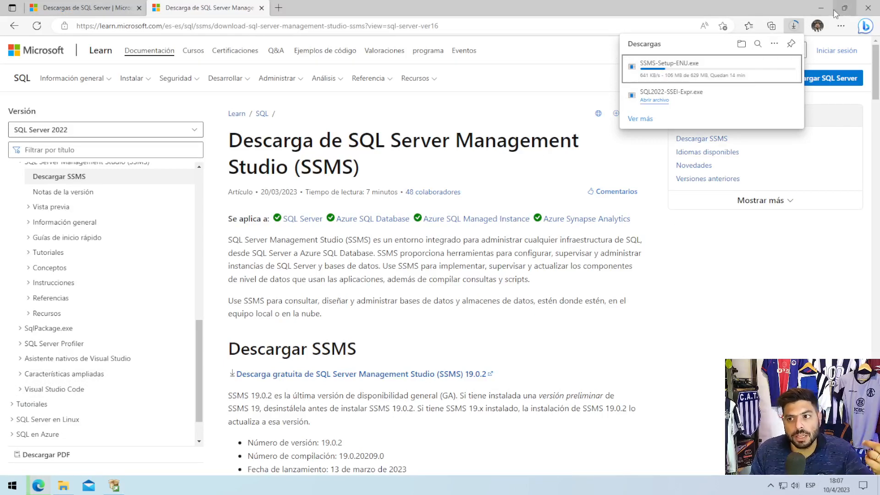
left_click(820, 9)
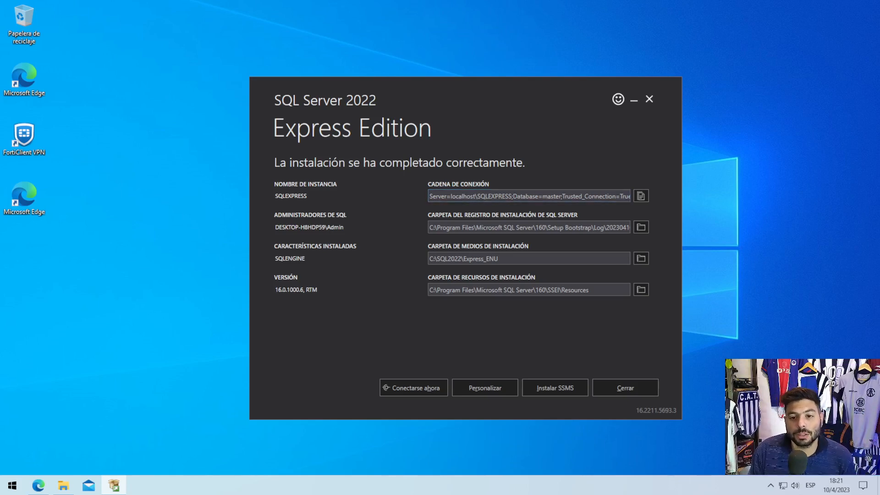
- Examine the server, database and trusted connection parts of the connection string in the installation summary
left_click_drag(450, 196, 631, 196)
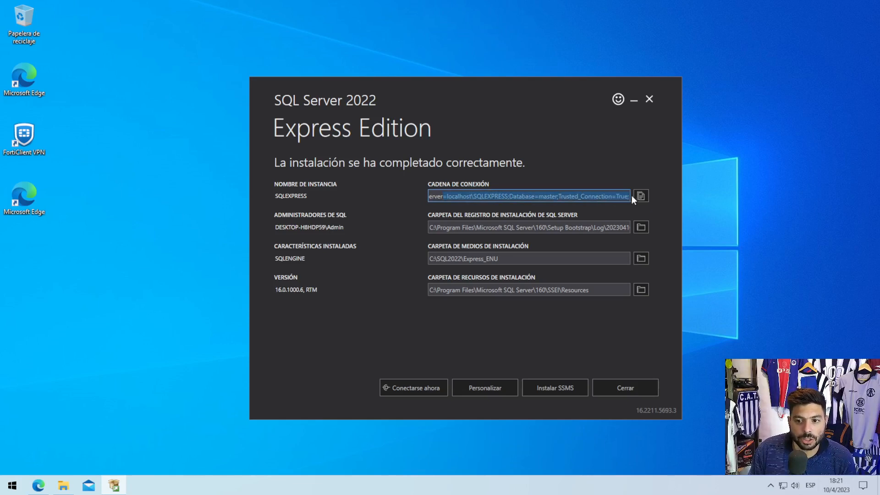
left_click(566, 202)
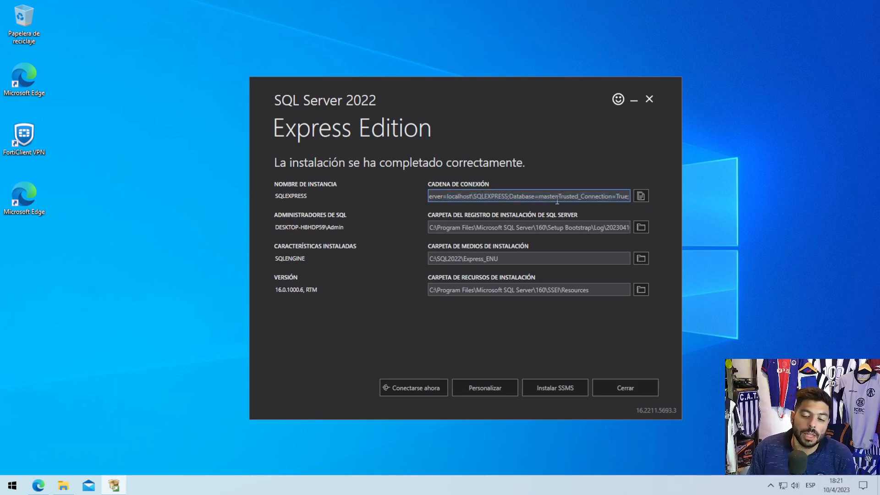
left_click_drag(558, 197, 640, 200)
left_click_drag(573, 197, 475, 198)
left_click(475, 198)
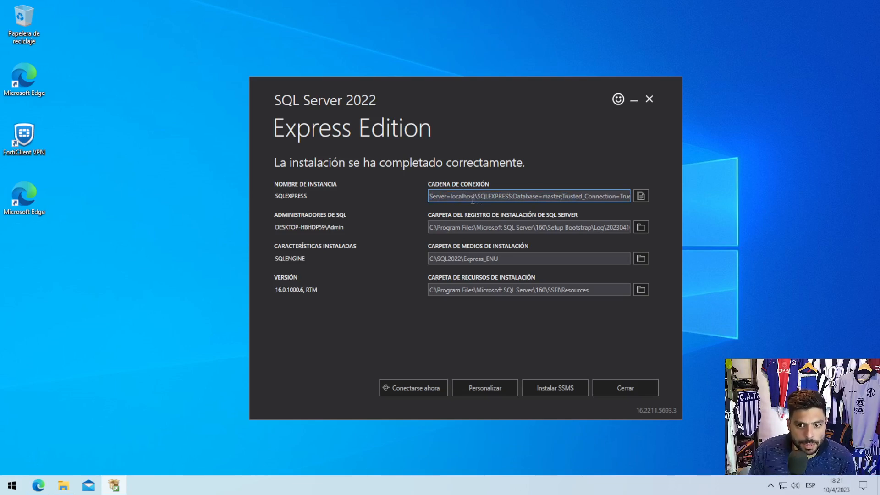
left_click_drag(431, 197, 512, 197)
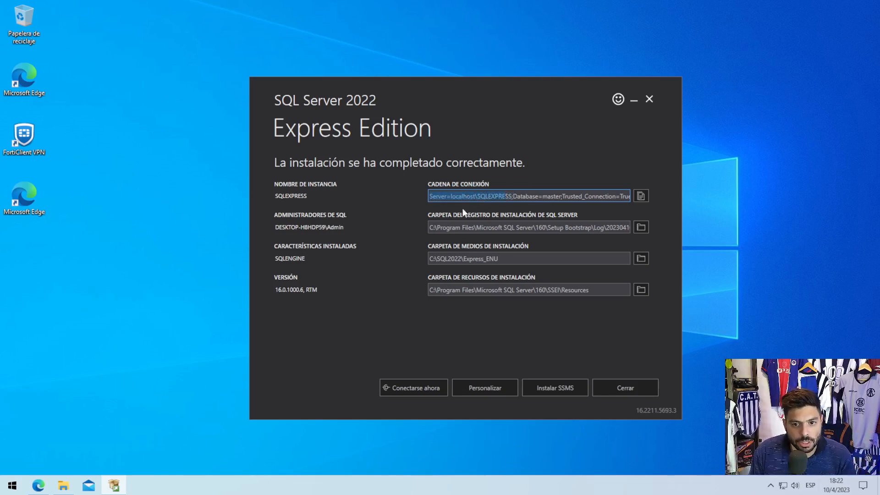
double_click(444, 200)
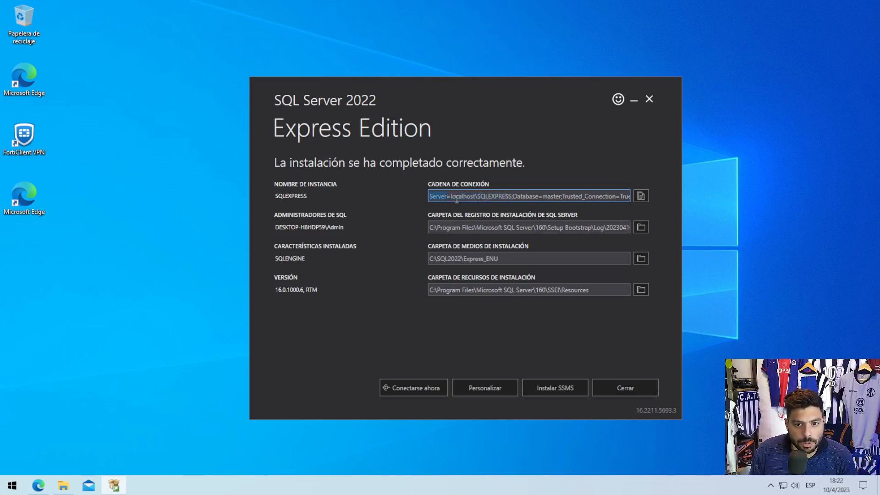
left_click_drag(456, 200, 511, 196)
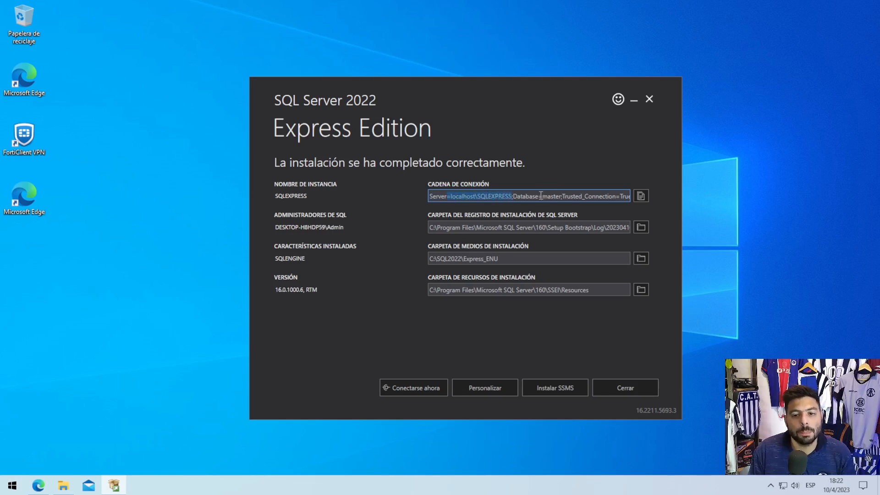
left_click(530, 196)
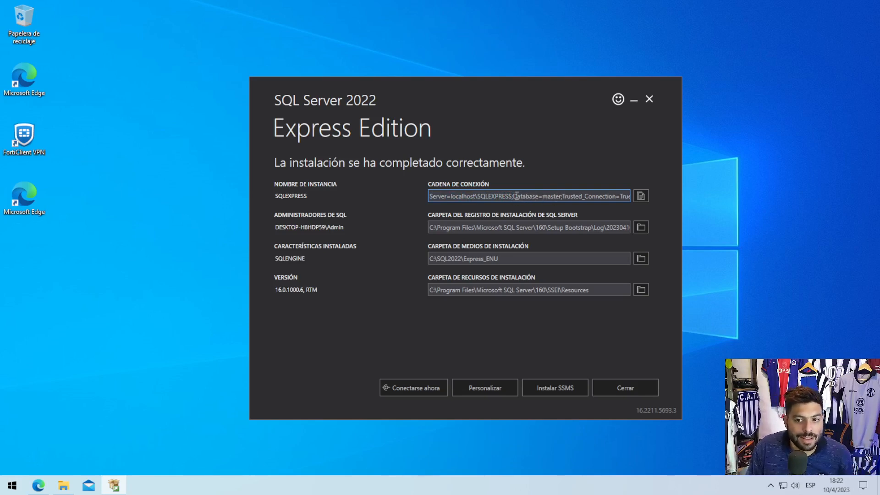
left_click_drag(516, 197, 568, 194)
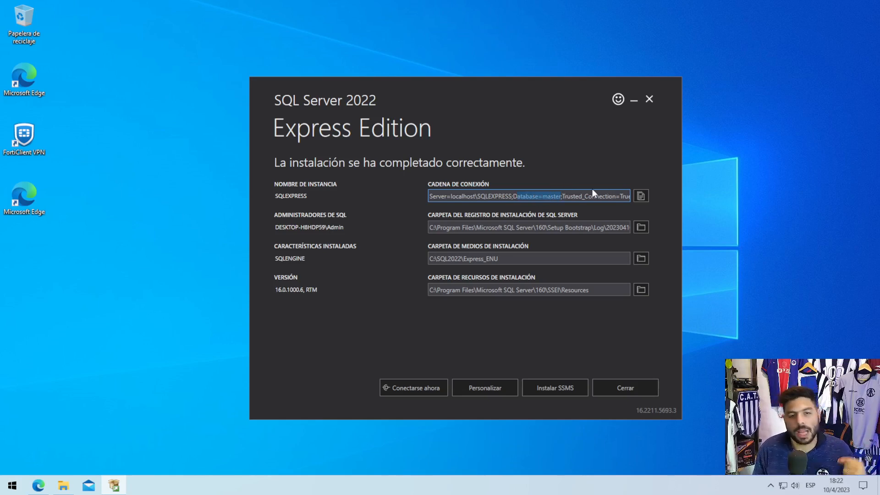
- Examine the Trusted_Connection=True part of the connection string and minimize the SQL Server 2022 installer
left_click(564, 193)
left_click_drag(564, 196, 651, 194)
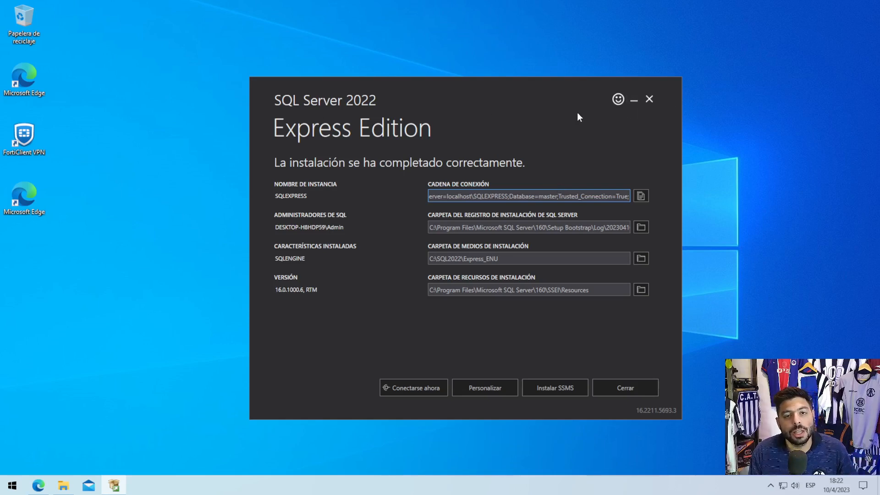
left_click(633, 100)
- Launch the SSMS-Setup-ENU installer from the Descargas folder in File Explorer and minimize the folder window
left_click(63, 486)
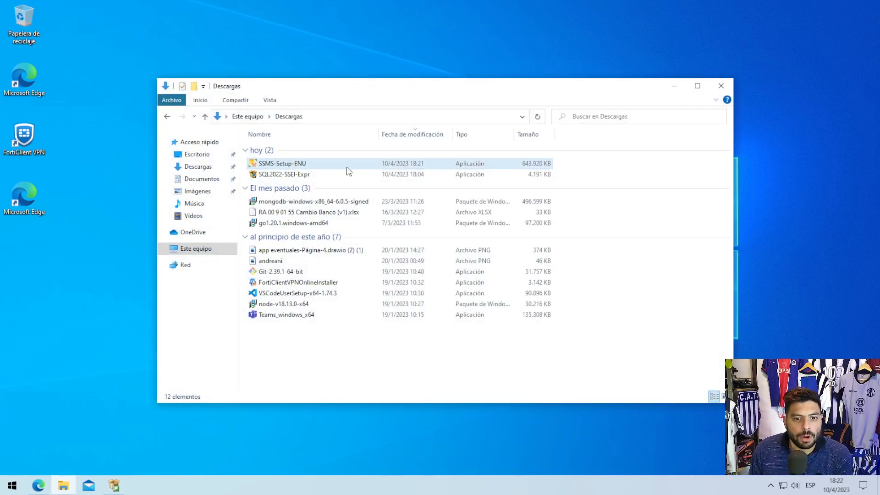
left_click(270, 163)
double_click(272, 165)
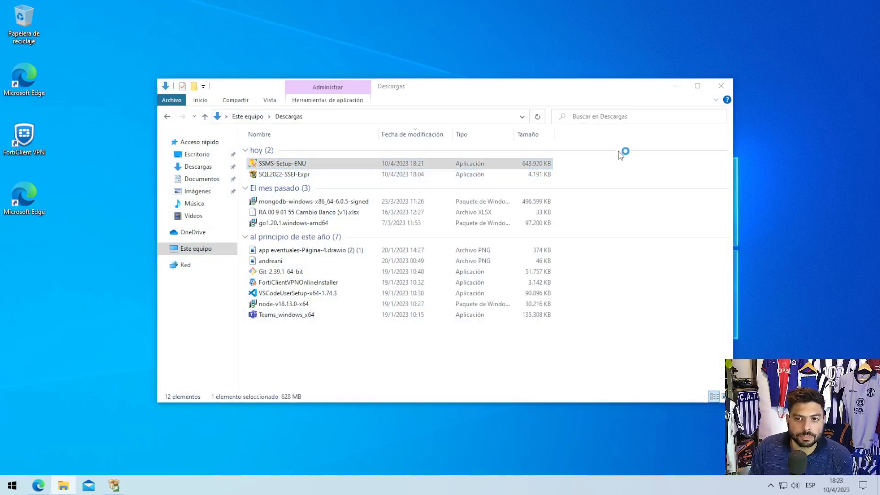
left_click(674, 86)
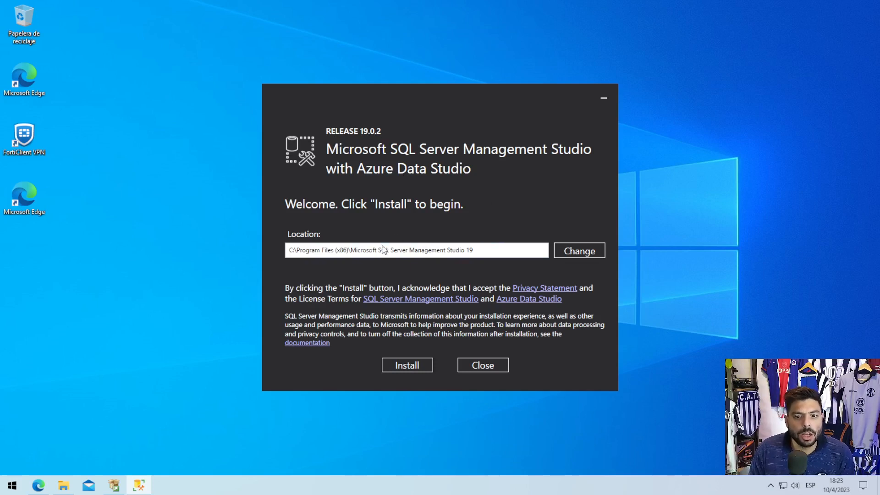
- Install SQL Server Management Studio 19.0.2 in the default location, allow it to make changes to the device, and close the finished setup
left_click(412, 368)
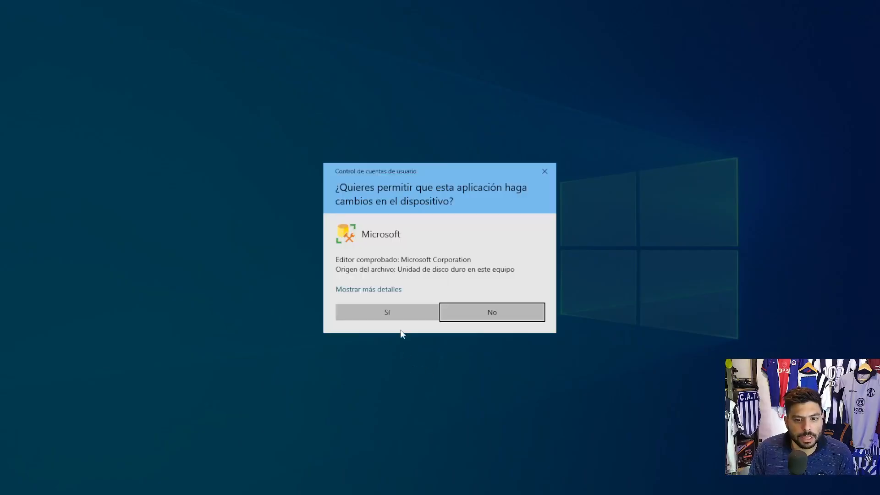
left_click(401, 315)
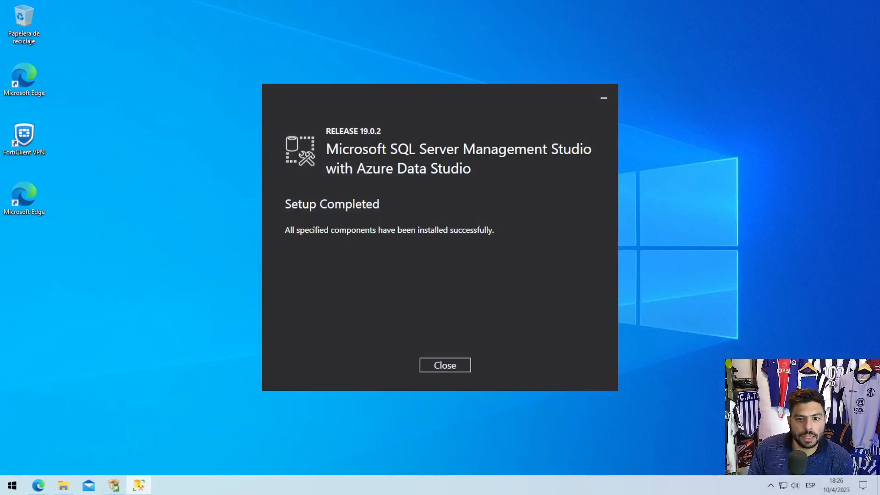
left_click(458, 366)
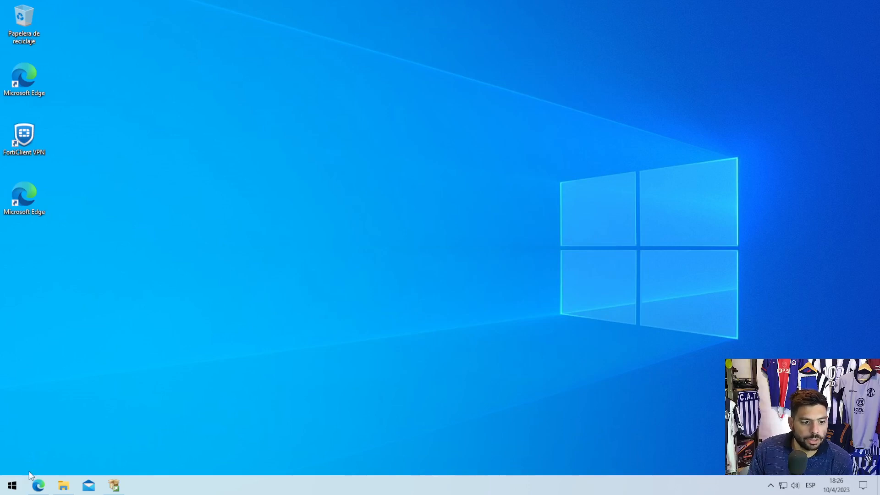
- Bring back the SQL Server 2022 Express installer and exit it, confirming the exit
left_click(112, 485)
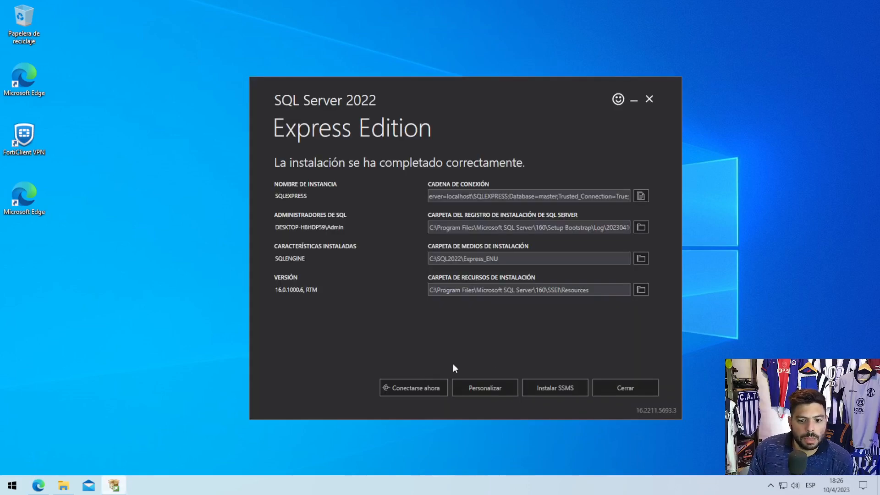
left_click(645, 389)
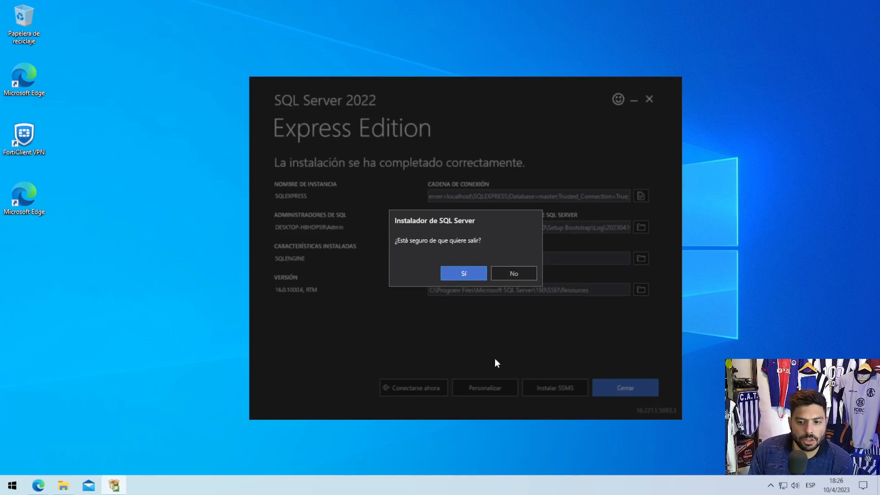
left_click(464, 274)
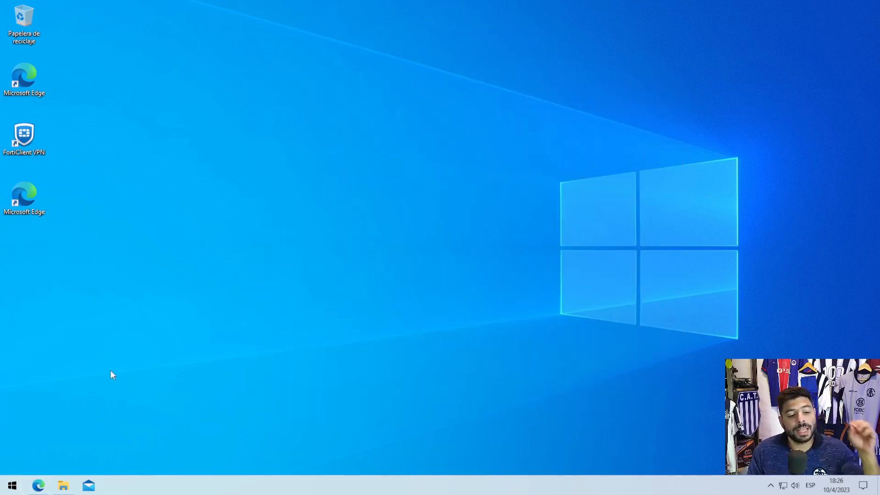
- Search Windows for "sql" and open SQL Server Management Studio 19
left_click(12, 486)
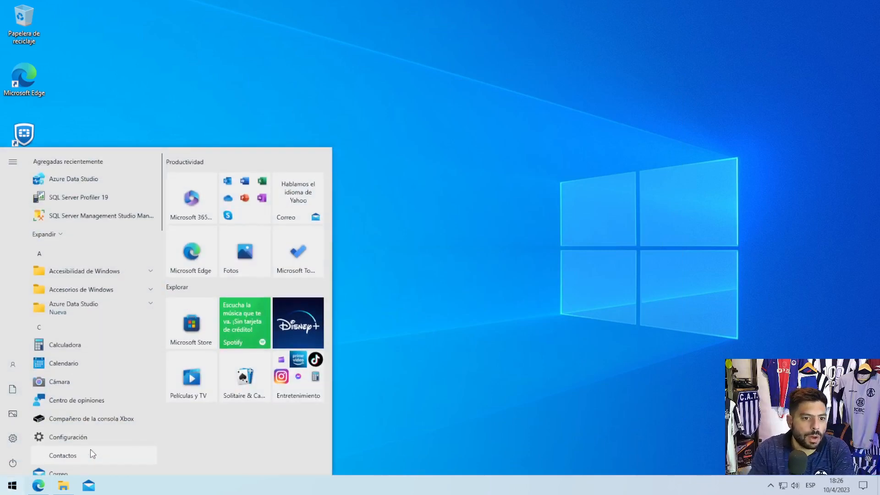
type("sql")
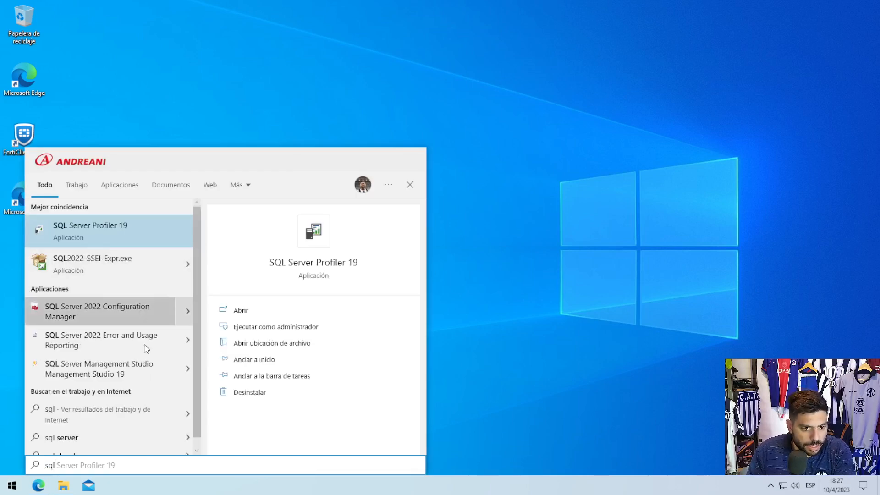
left_click(104, 370)
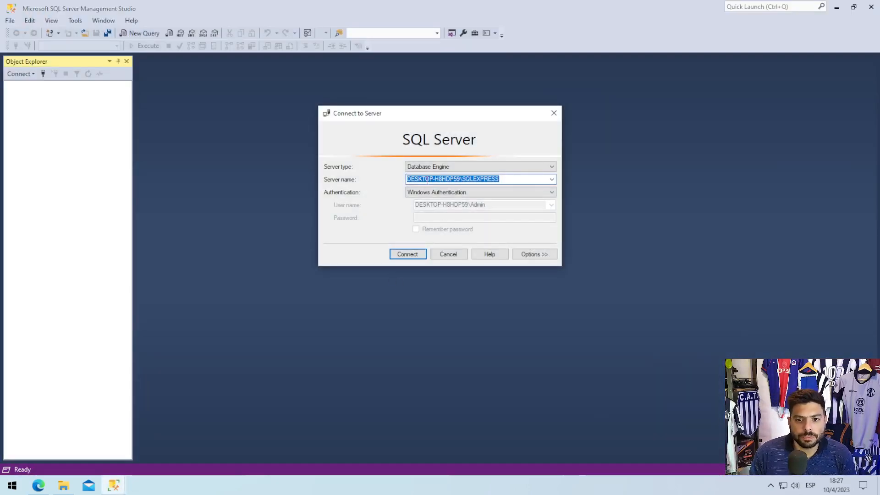
- Examine the computer name and SQLEXPRESS instance parts of the server name in the Connect to Server dialog
left_click(510, 177)
left_click_drag(518, 177, 374, 174)
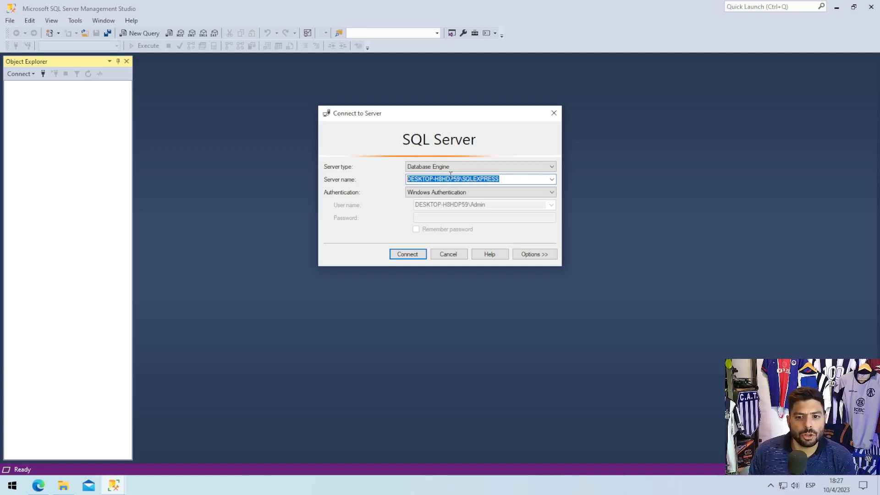
left_click(498, 180)
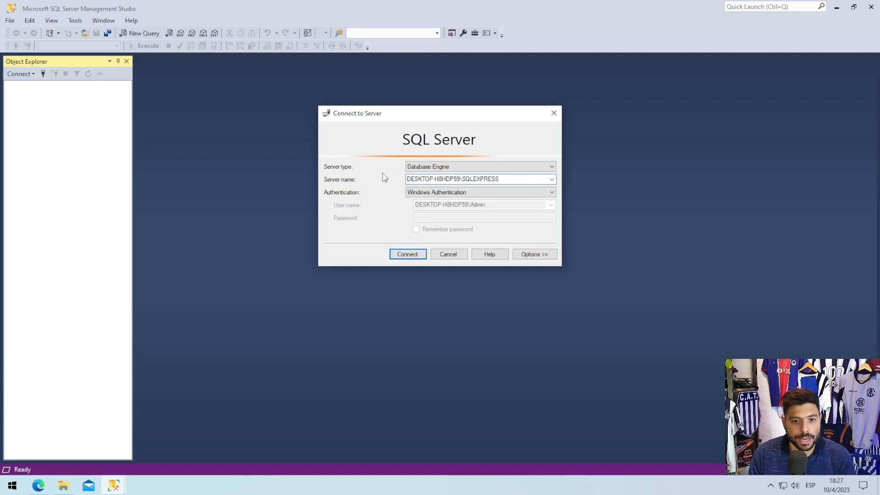
left_click(552, 181)
left_click(514, 188)
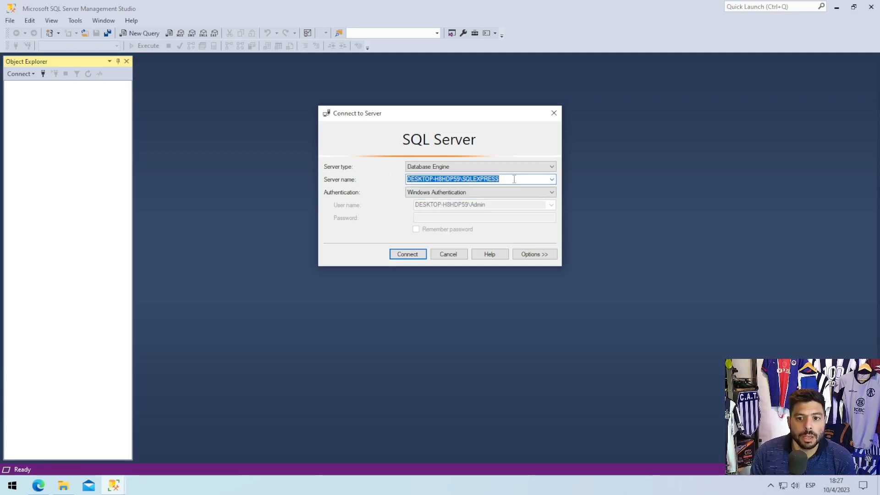
left_click(514, 179)
left_click_drag(500, 180, 407, 179)
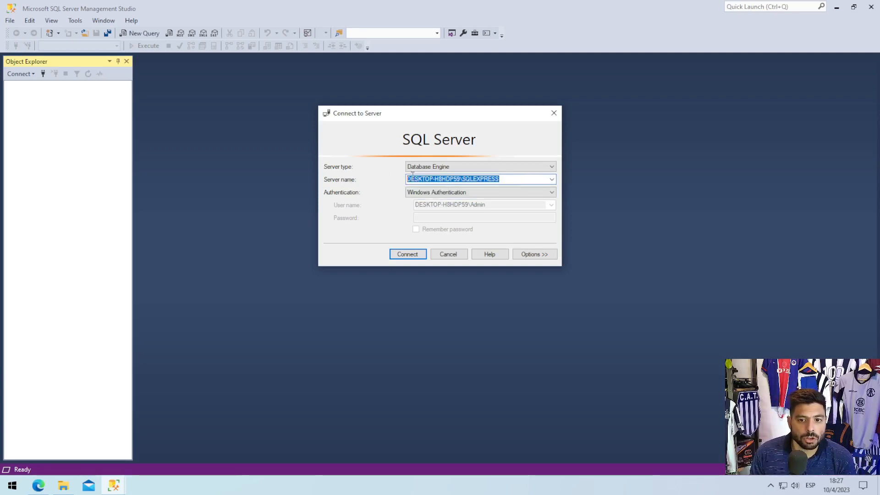
left_click(460, 179)
left_click_drag(459, 179, 406, 180)
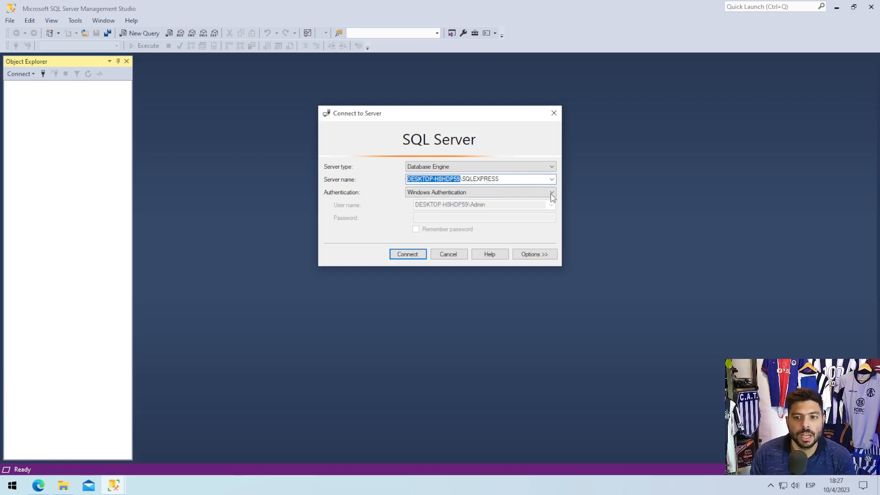
left_click(509, 176)
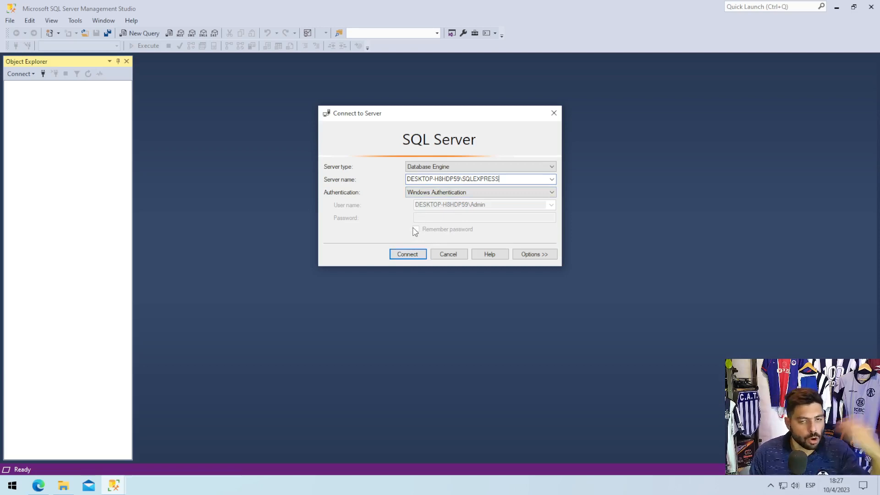
- Connect to the local SQLEXPRESS database engine with Windows Authentication and expand its Databases folder
left_click(413, 254)
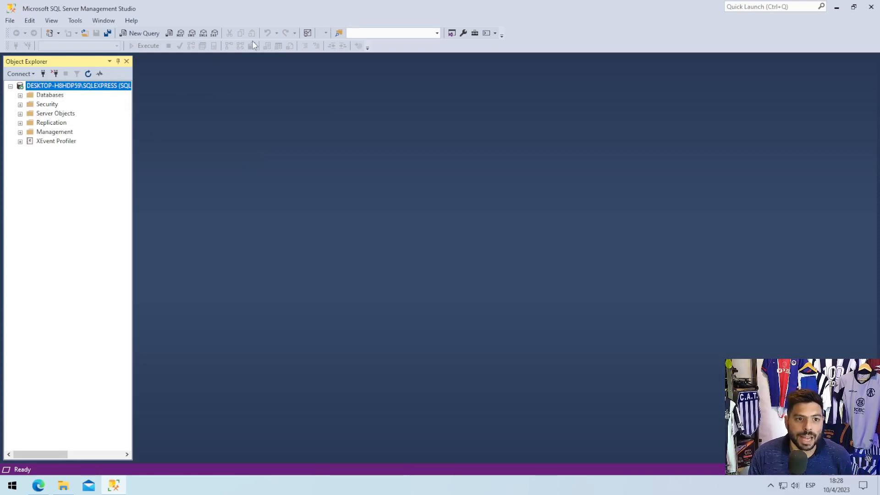
left_click(20, 96)
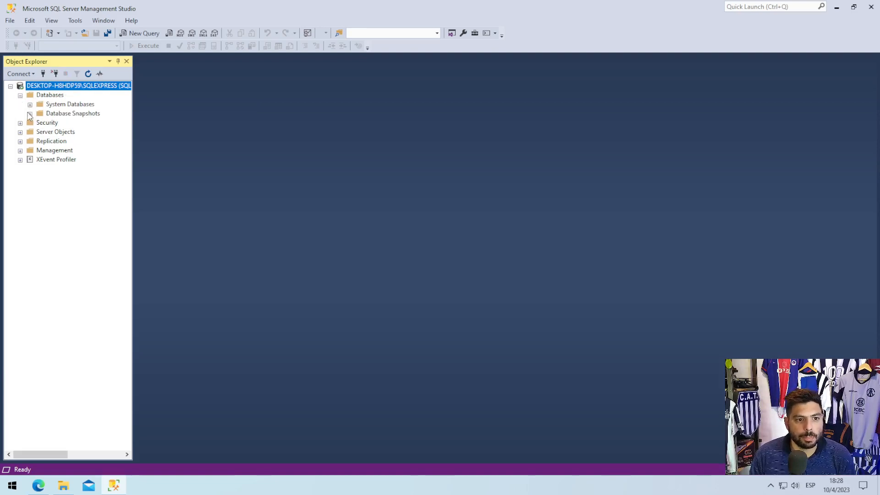